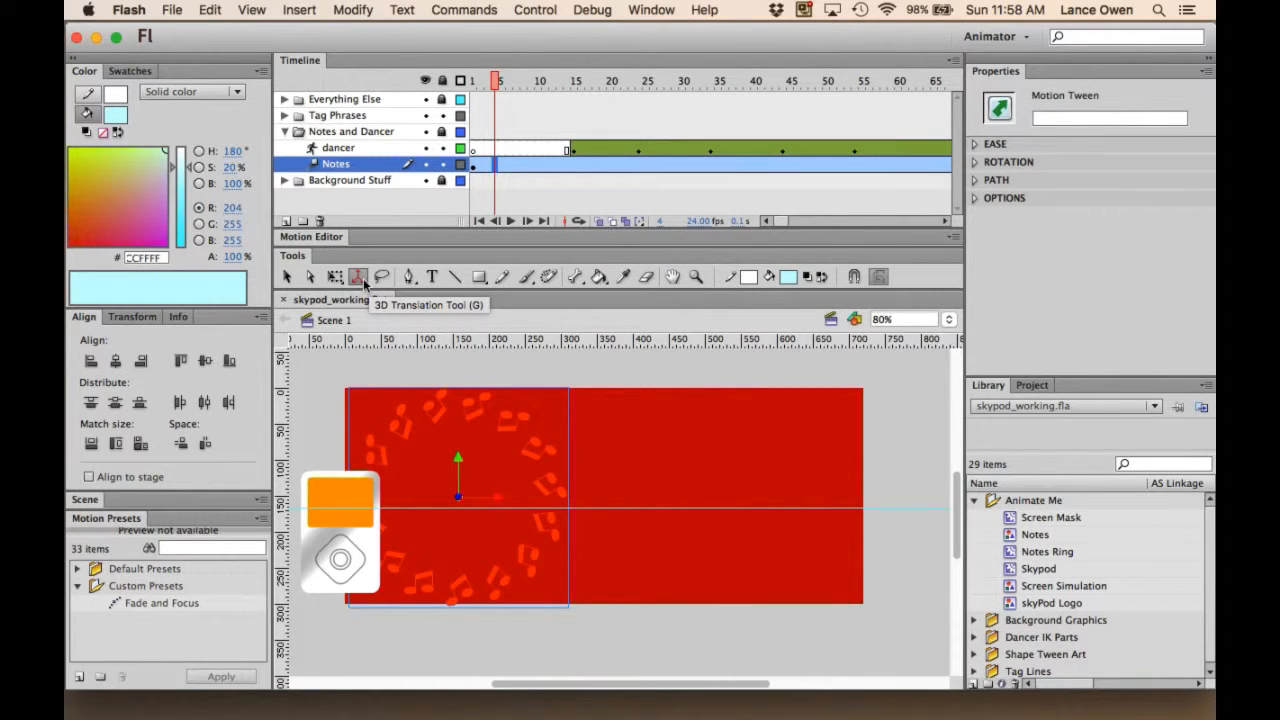
Step: Activate the 3D Rotation tool for the notes ring and go to frame 20 of the Notes layer
{"action": "left_click", "coordinate": [364, 283]}
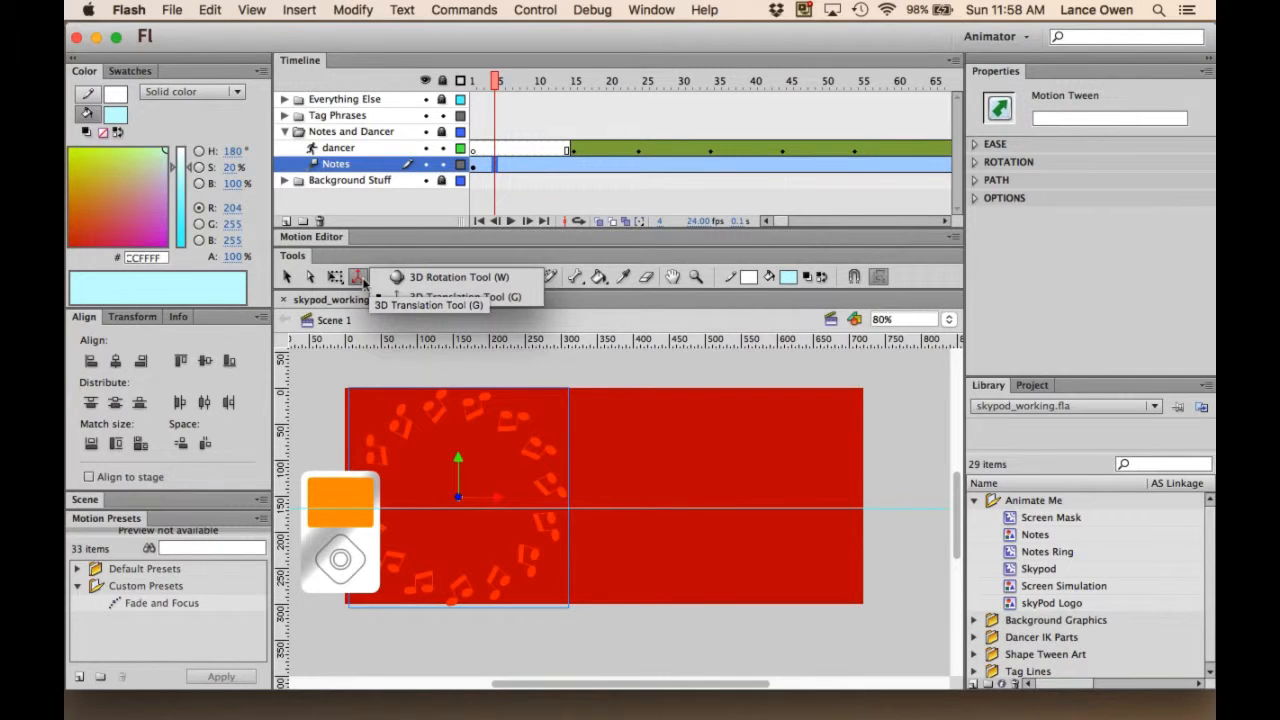
{"action": "left_click", "coordinate": [411, 277]}
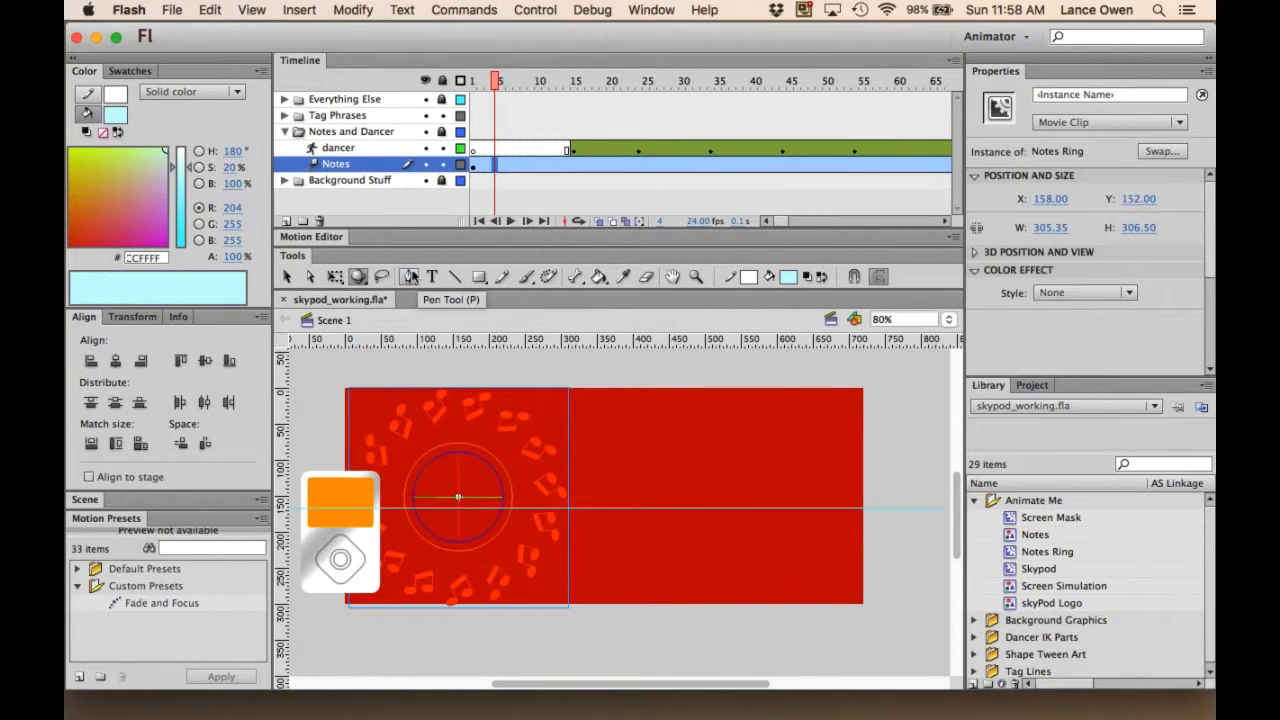
{"action": "left_click_drag", "start_coordinate": [494, 80], "coordinate": [470, 87]}
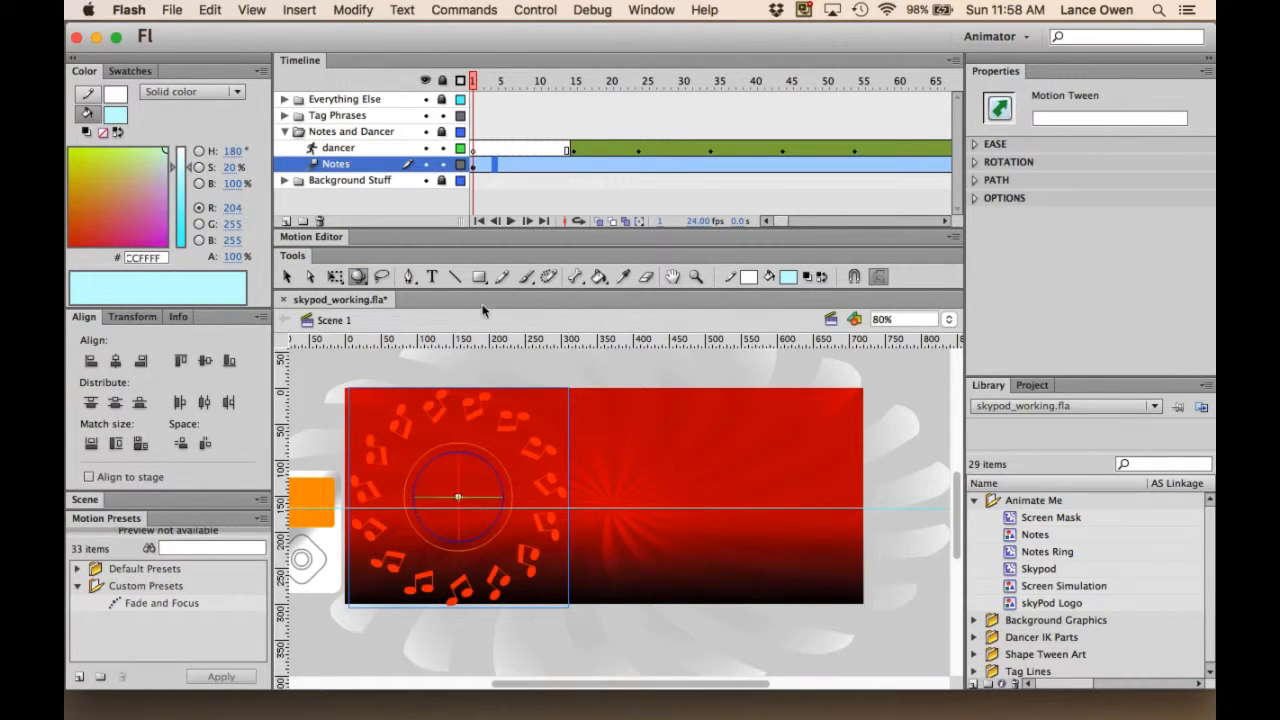
{"action": "left_click", "coordinate": [475, 166]}
{"action": "left_click", "coordinate": [611, 167]}
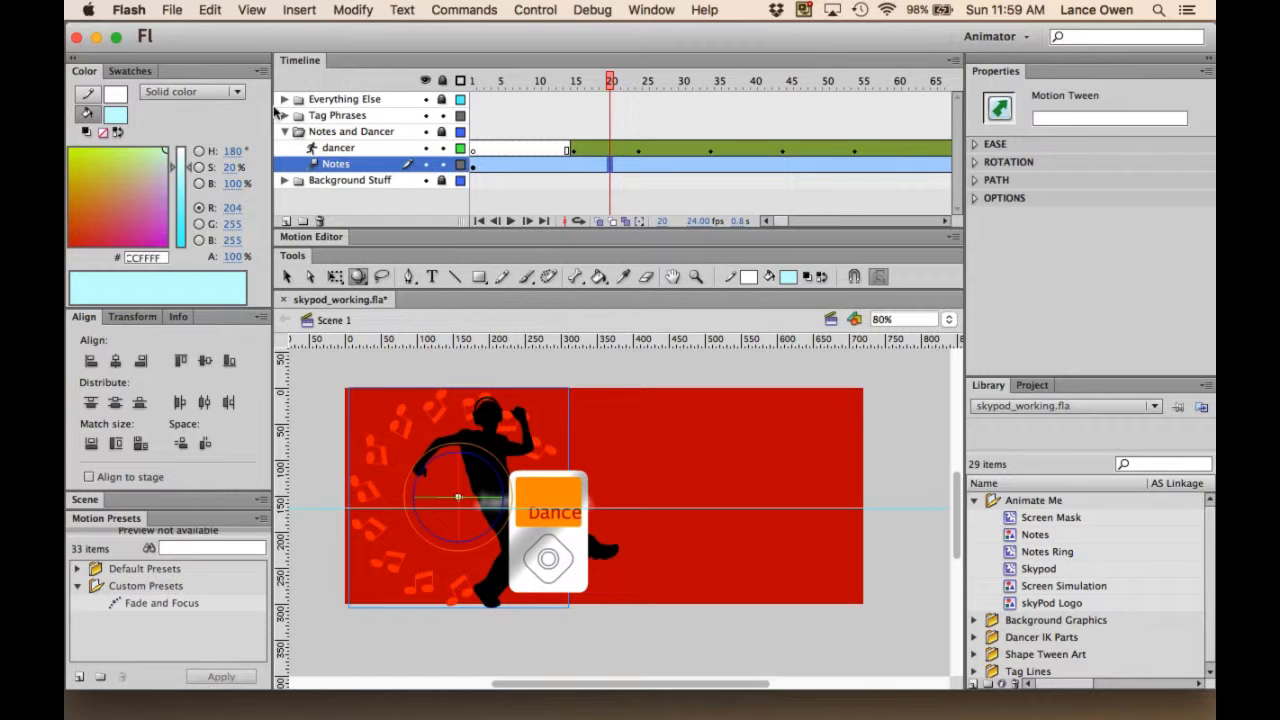
Step: Hide the Everything Else and Tag Phrases folders and the dancer layer so the notes ring stands alone
{"action": "left_click", "coordinate": [424, 99]}
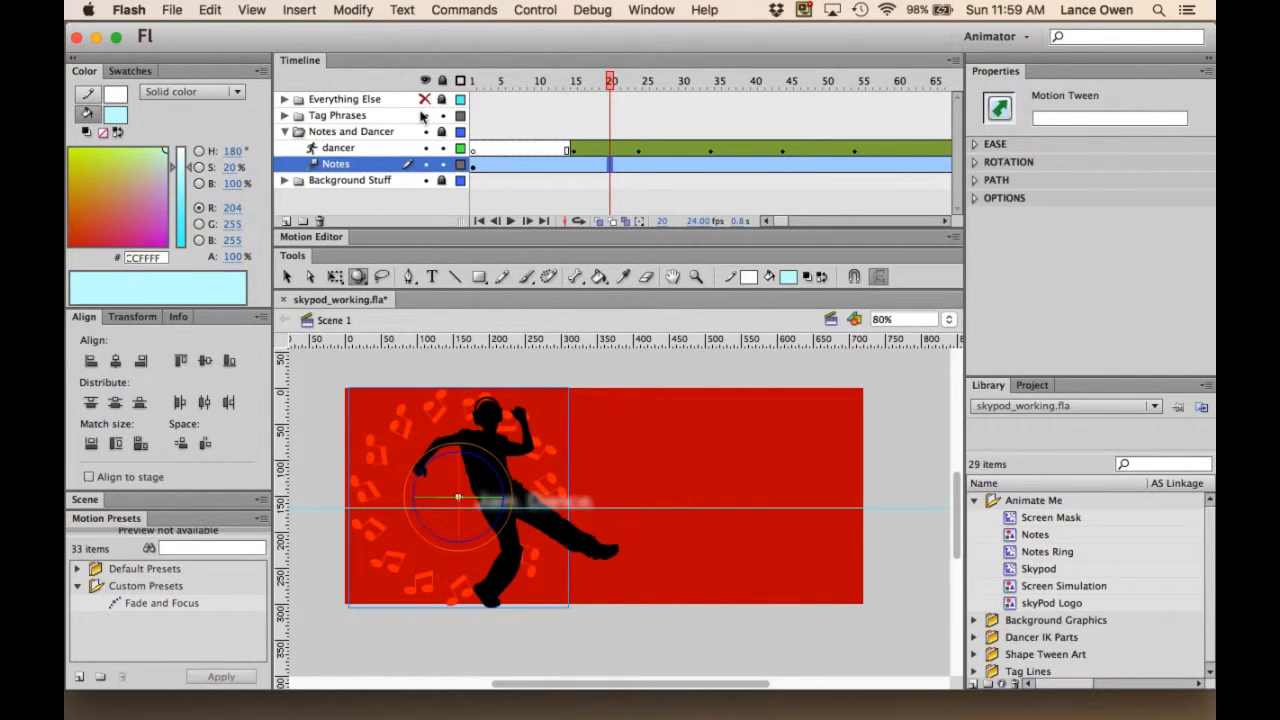
{"action": "left_click", "coordinate": [424, 115]}
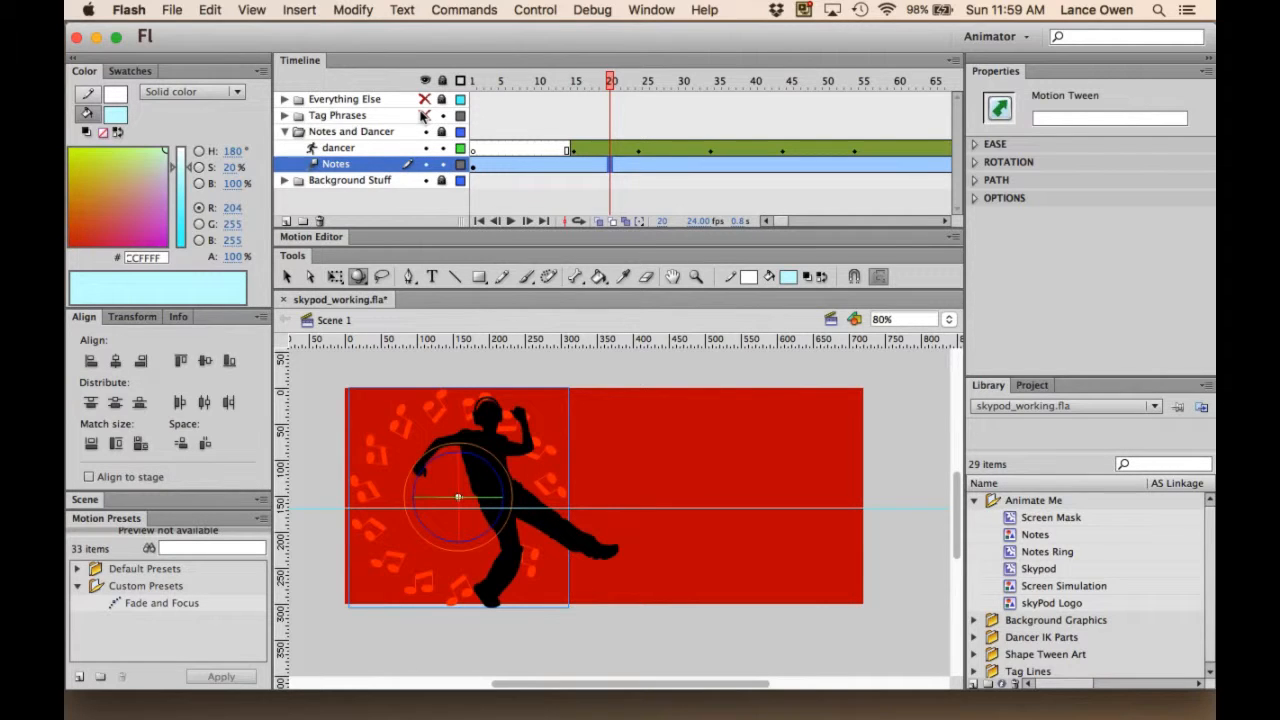
{"action": "left_click", "coordinate": [424, 148]}
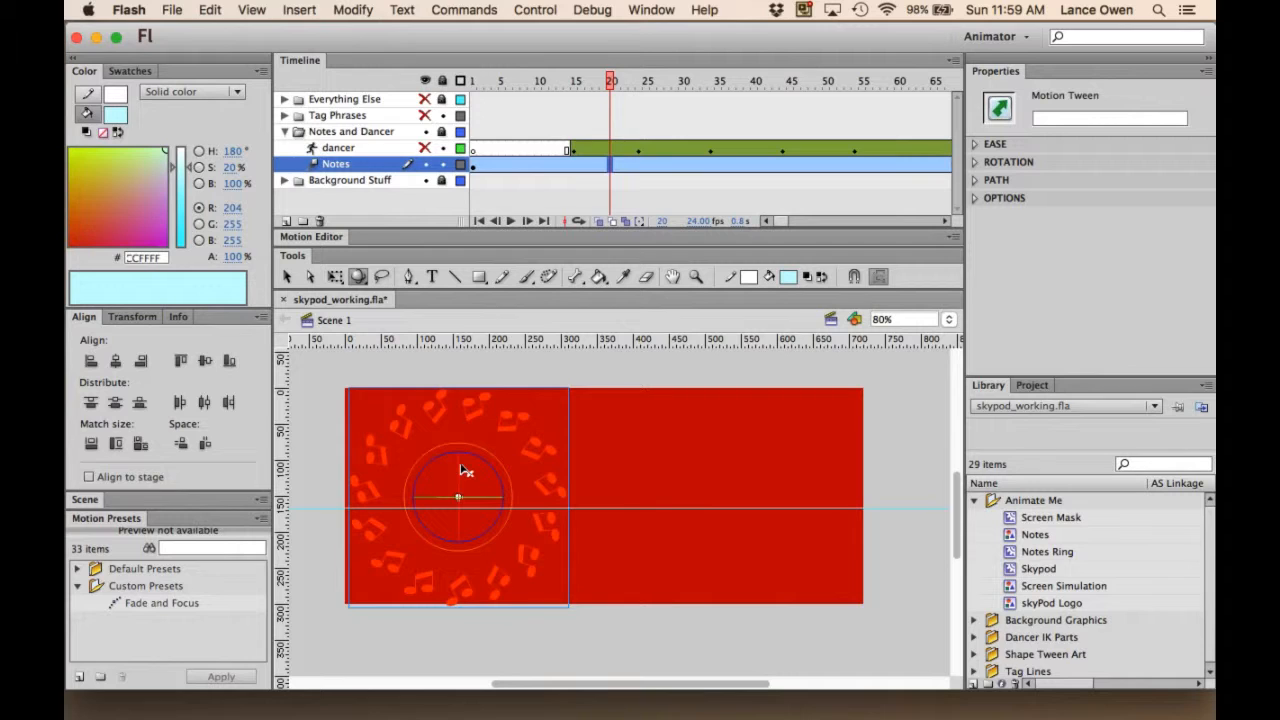
Step: Tilt the notes ring in 3D at frame 20 into a flattened ellipse about 319 by 171 px
{"action": "left_click_drag", "start_coordinate": [463, 471], "coordinate": [443, 488]}
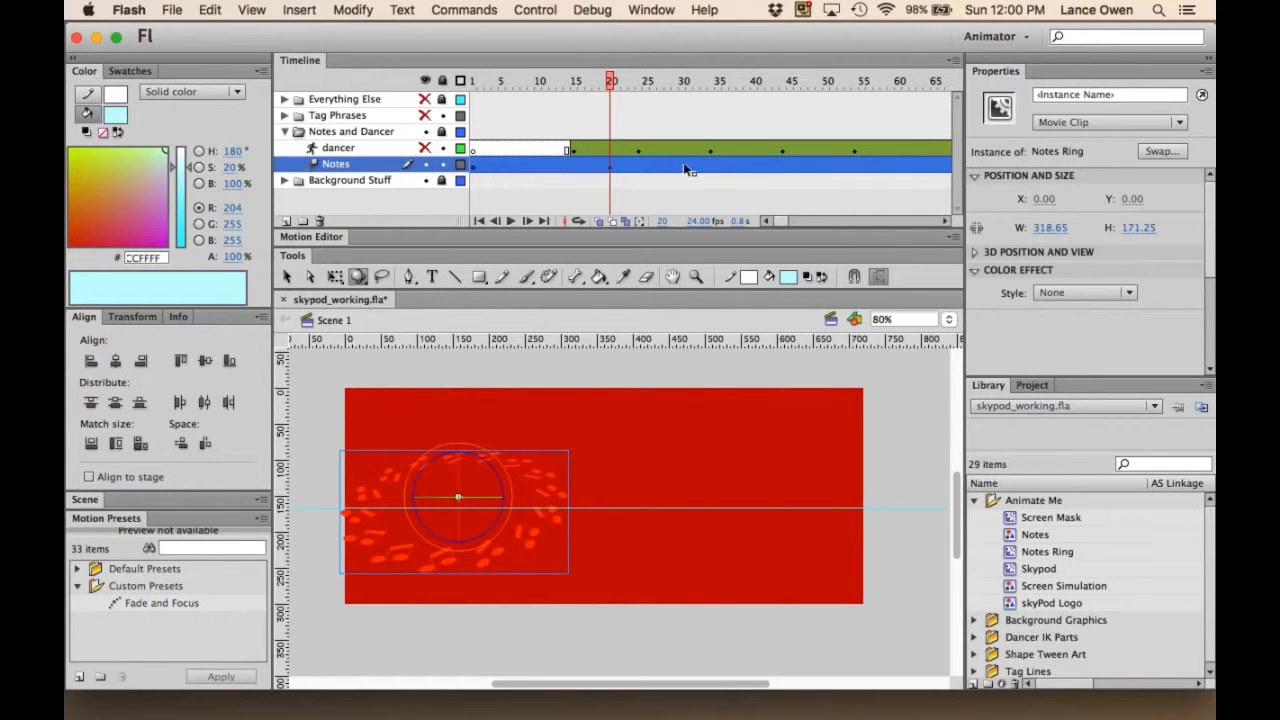
{"action": "left_click_drag", "start_coordinate": [611, 84], "coordinate": [609, 127]}
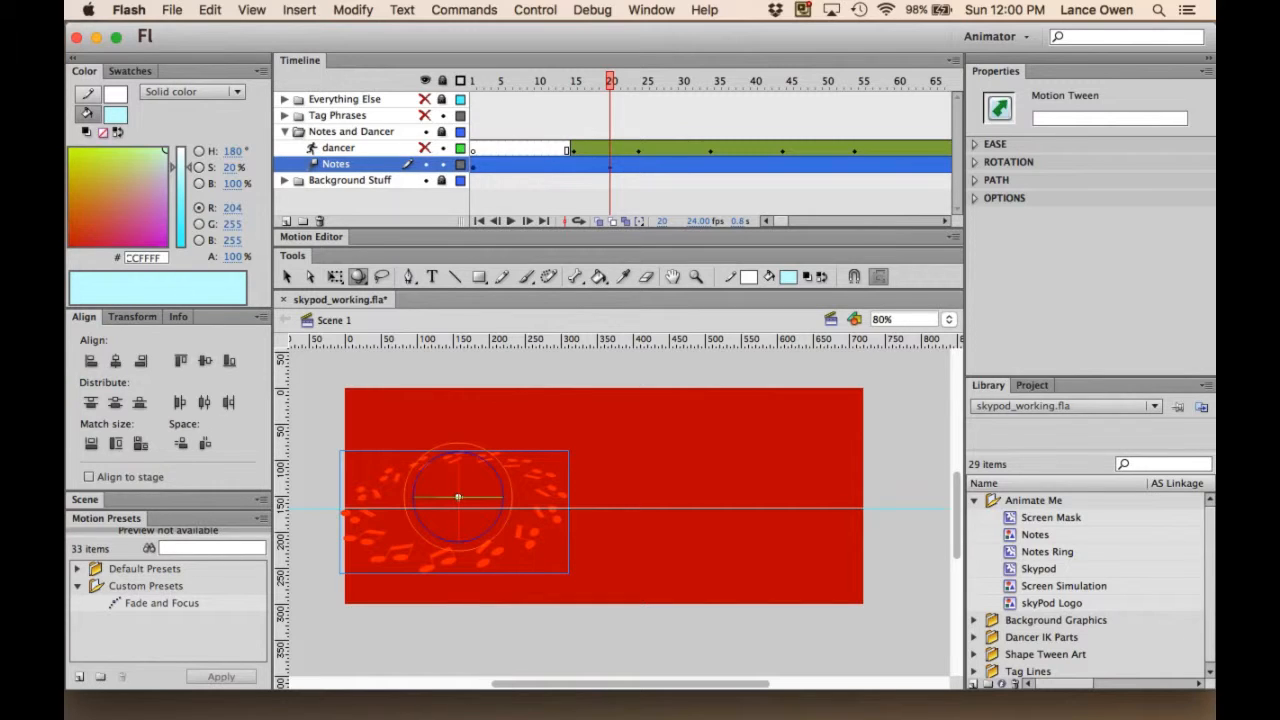
Step: Rotate the notes ring in 3D at frame 40 to about 274 by 285 px, then scrub from frame 1 to check the motion
{"action": "left_click", "coordinate": [756, 174]}
{"action": "left_click", "coordinate": [760, 193]}
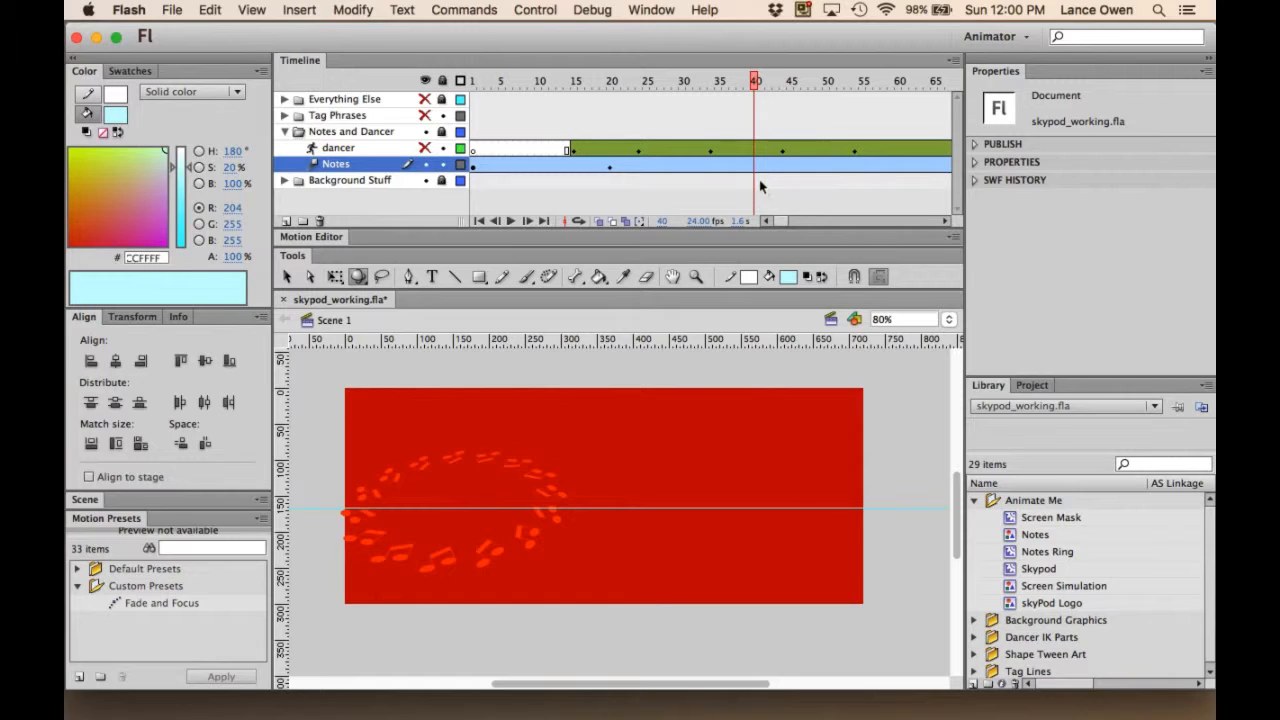
{"action": "left_click", "coordinate": [756, 167]}
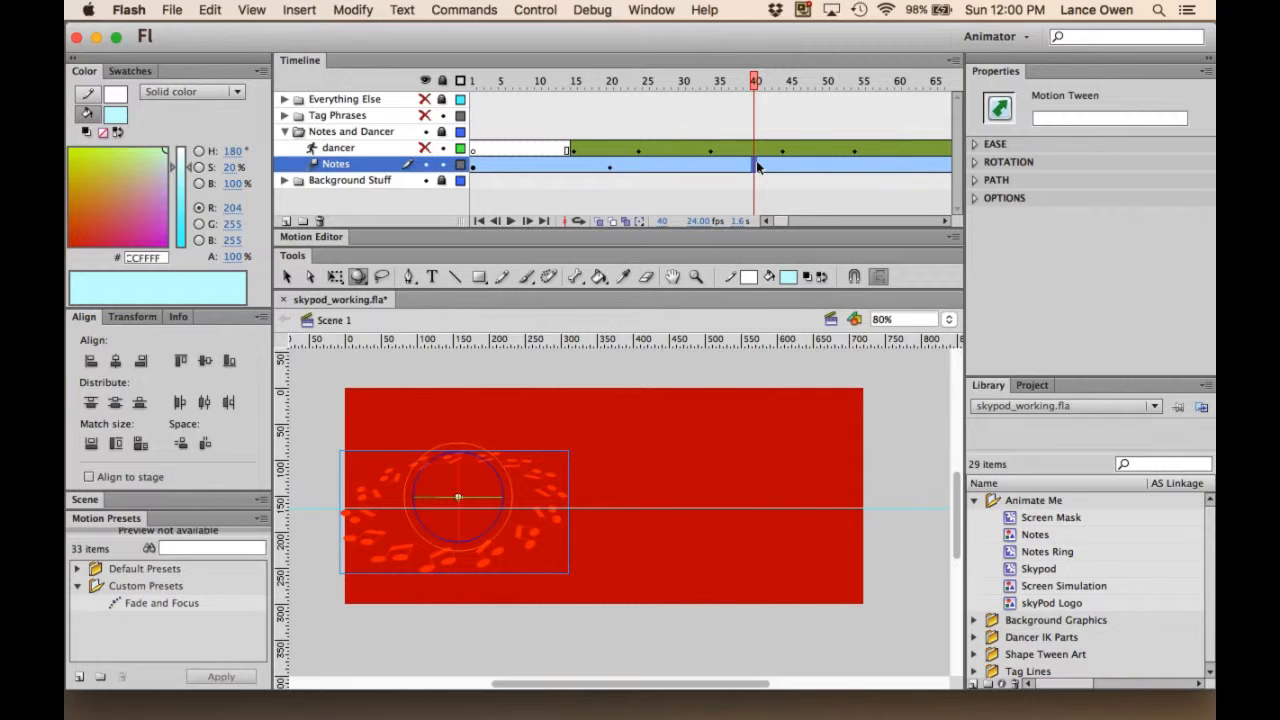
{"action": "left_click", "coordinate": [503, 521]}
{"action": "mouse_move", "coordinate": [493, 507]}
{"action": "left_mouse_down"}
{"action": "mouse_move", "coordinate": [437, 494]}
{"action": "mouse_move", "coordinate": [449, 523]}
{"action": "mouse_move", "coordinate": [434, 500]}
{"action": "mouse_move", "coordinate": [463, 491]}
{"action": "mouse_move", "coordinate": [474, 514]}
{"action": "mouse_move", "coordinate": [494, 483]}
{"action": "mouse_move", "coordinate": [430, 486]}
{"action": "left_mouse_up"}
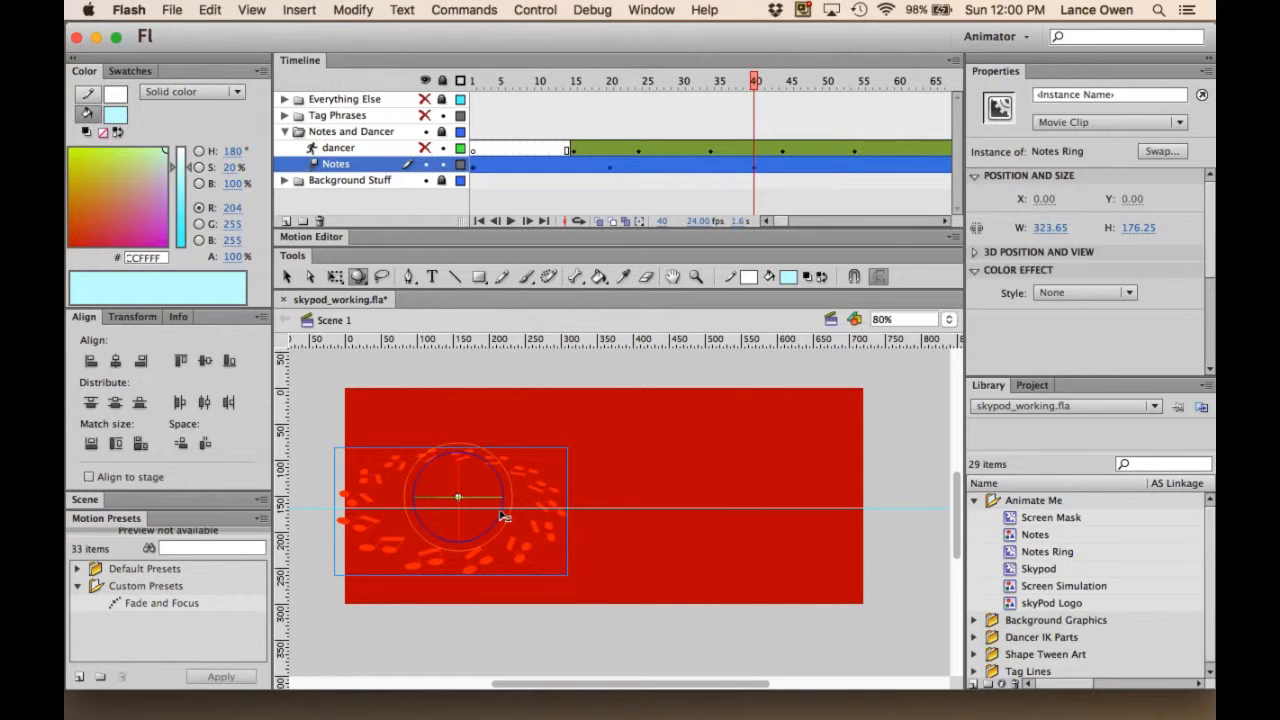
{"action": "left_click_drag", "start_coordinate": [503, 517], "coordinate": [480, 546]}
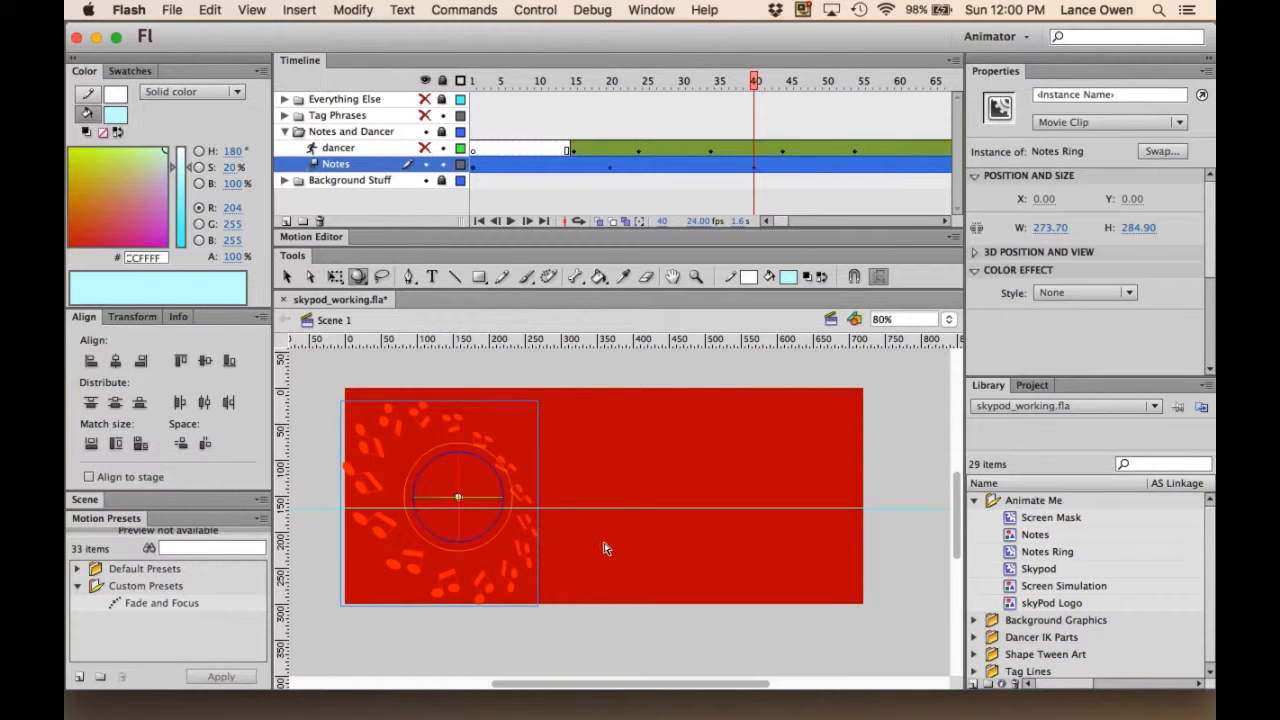
{"action": "left_click_drag", "start_coordinate": [756, 82], "coordinate": [383, 133]}
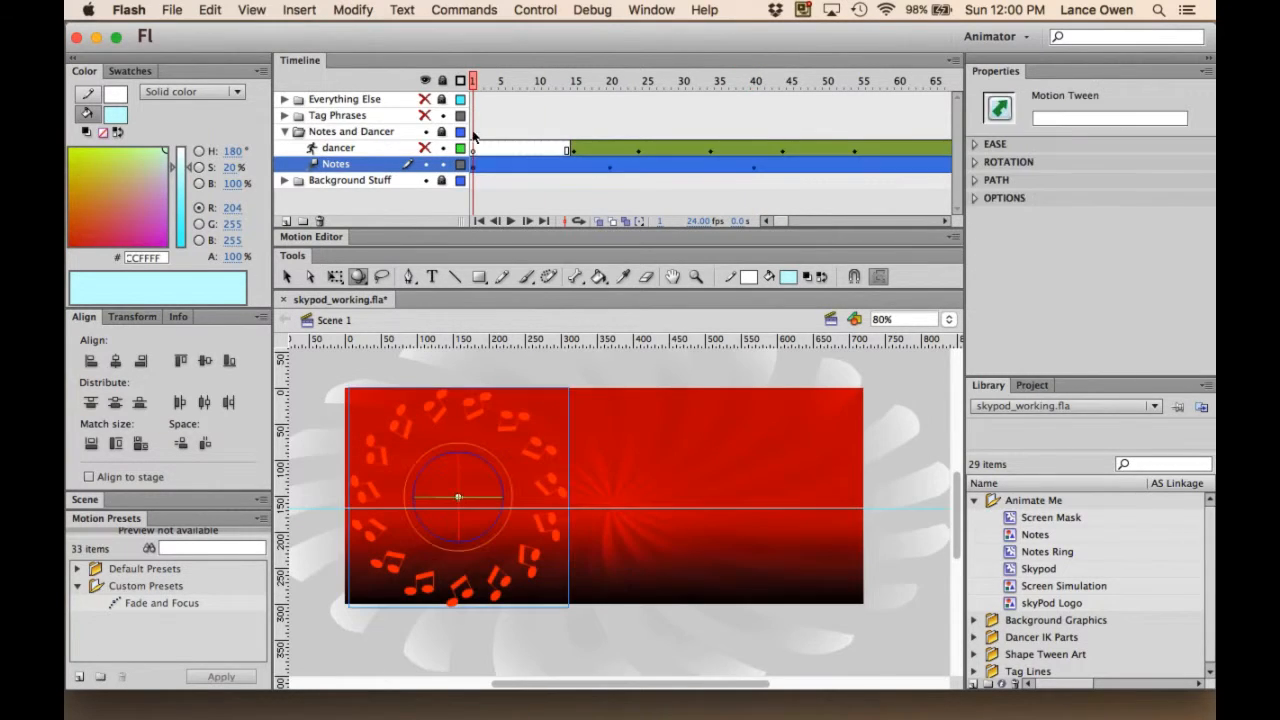
{"action": "left_click_drag", "start_coordinate": [472, 79], "coordinate": [753, 117]}
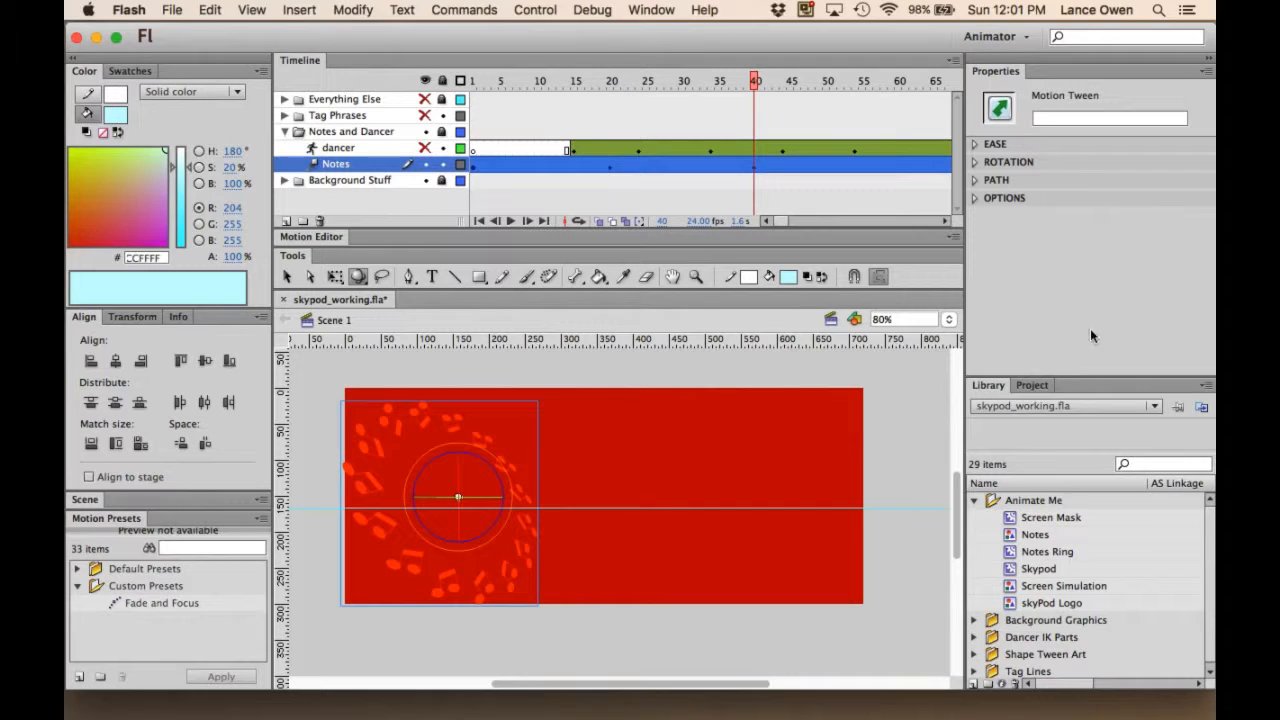
Step: Move the notes ring along its X axis to the stage's right end at frame 61 with the 3D Translation tool
{"action": "left_click", "coordinate": [900, 173]}
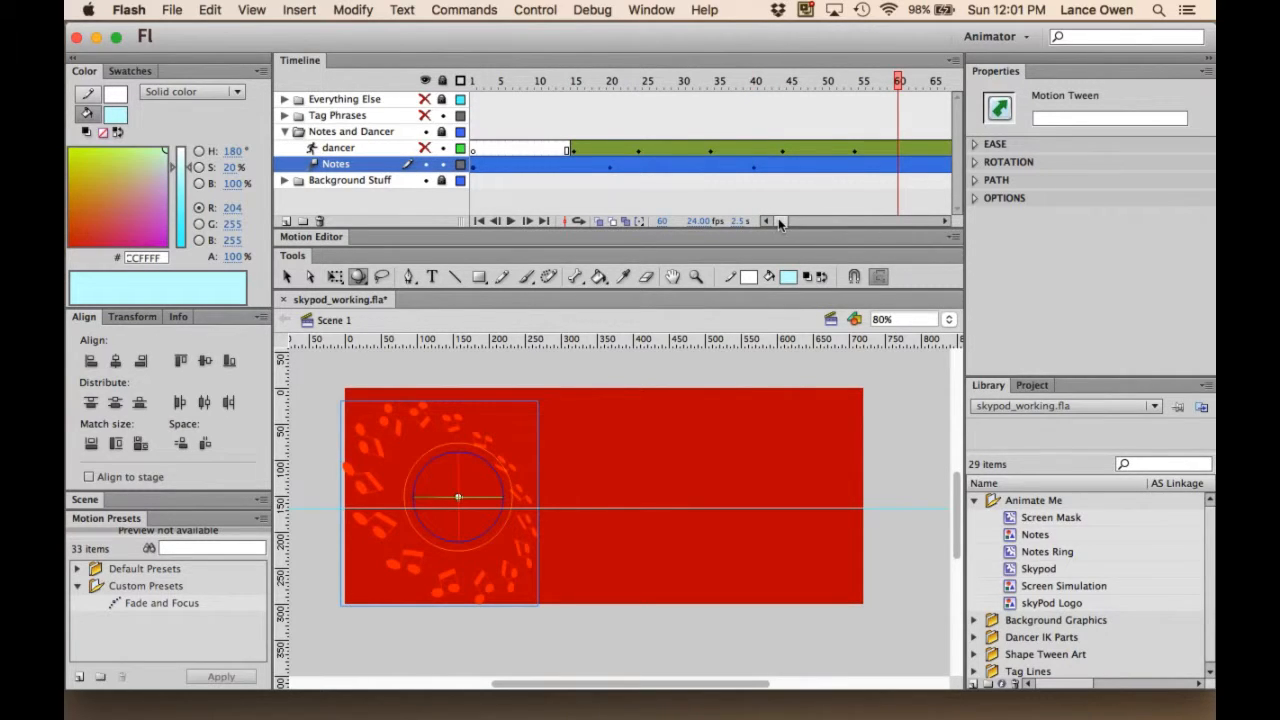
{"action": "scroll", "coordinate": [780, 224], "scroll_direction": "right", "scroll_amount": 6}
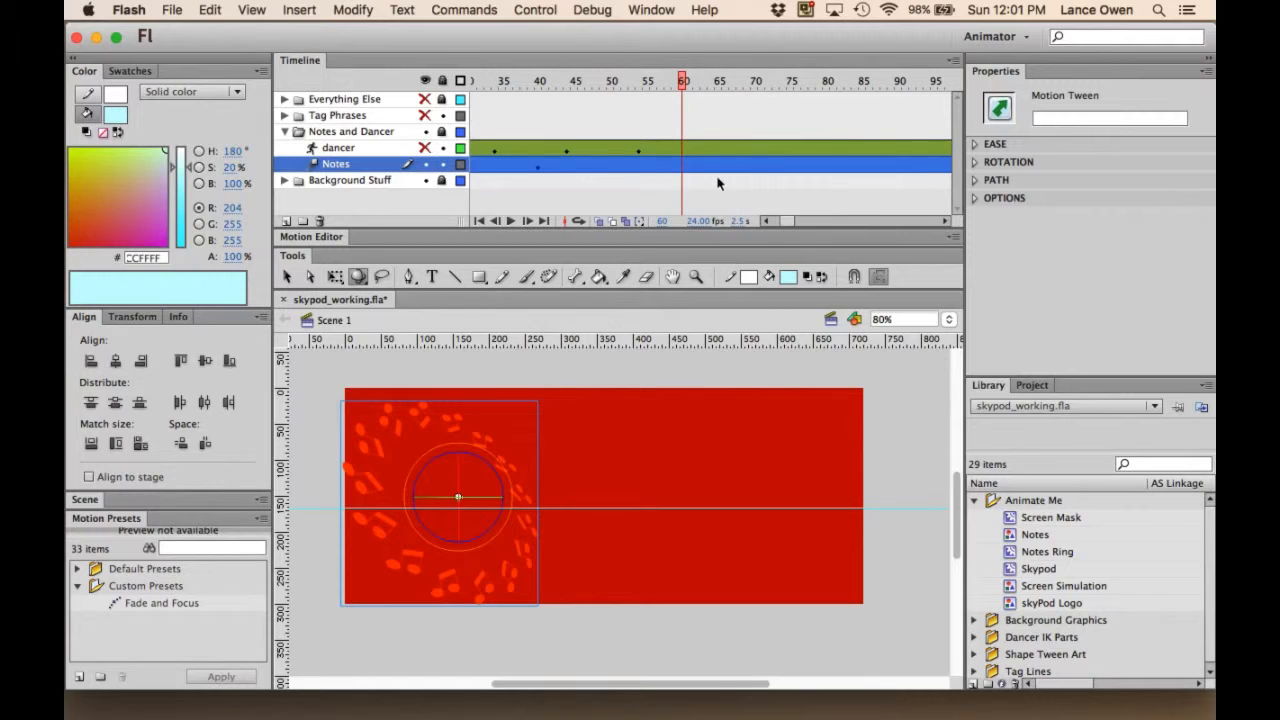
{"action": "left_click", "coordinate": [717, 183]}
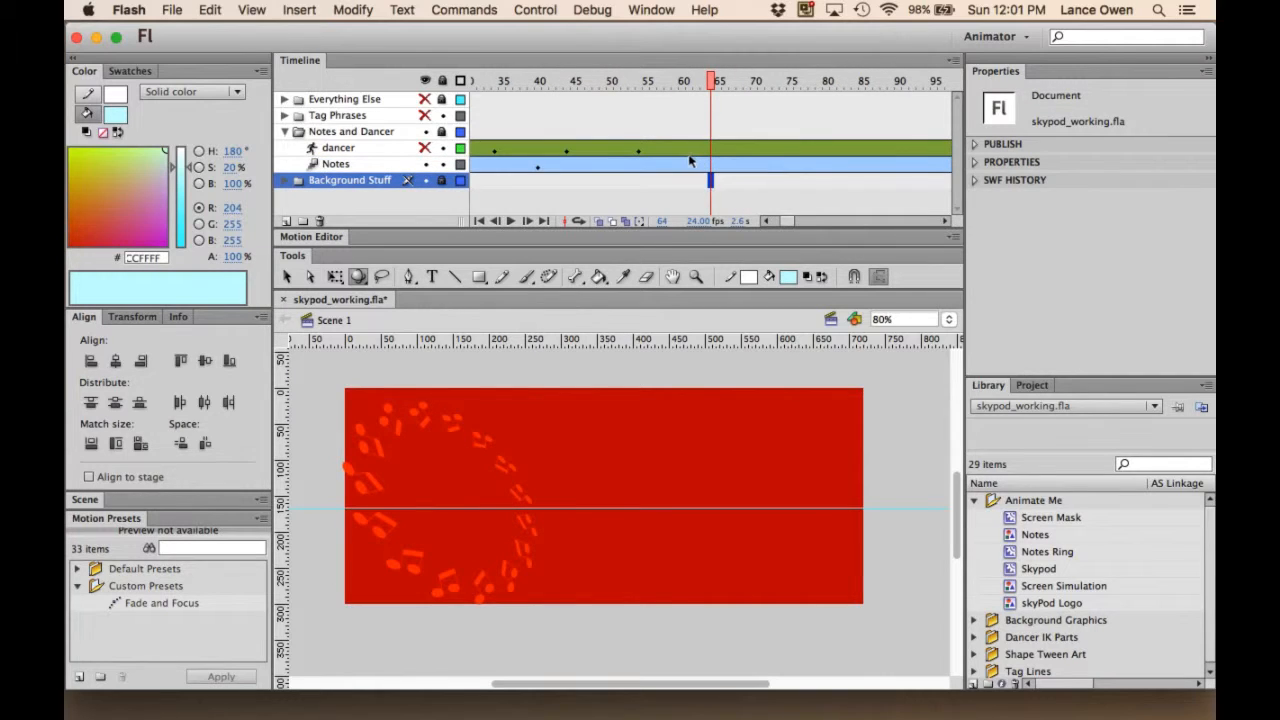
{"action": "left_click", "coordinate": [689, 166]}
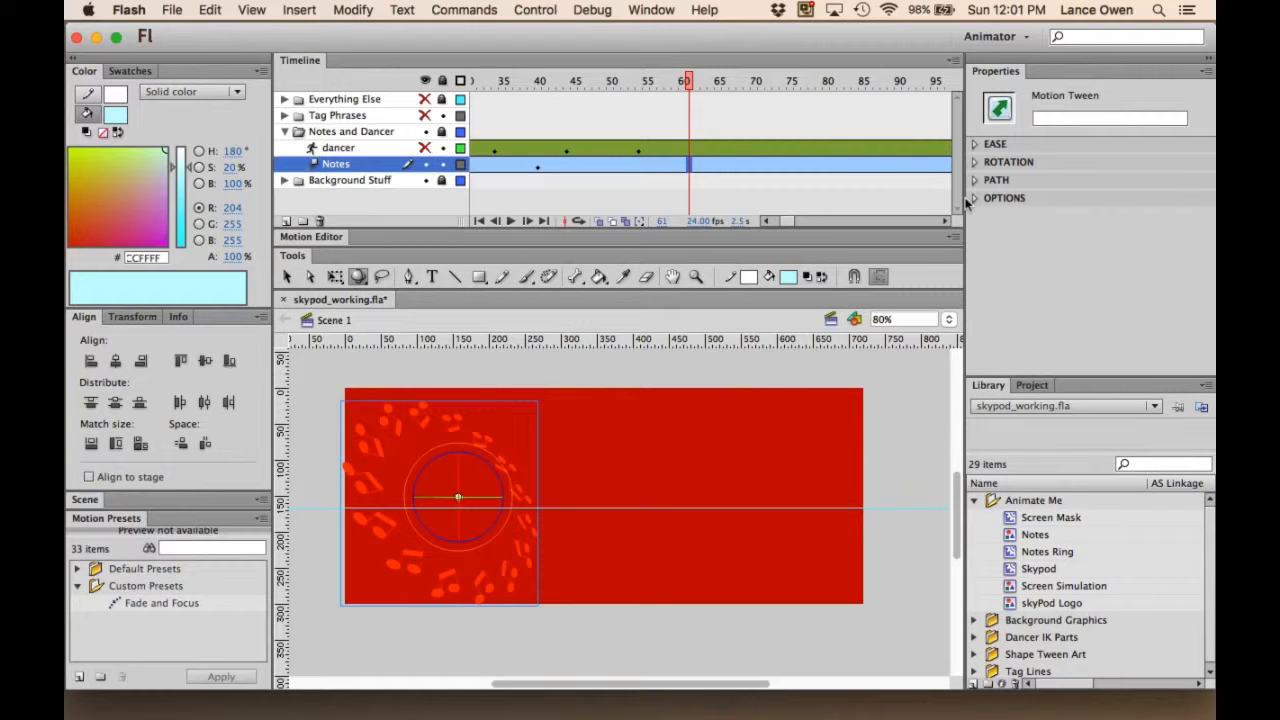
{"action": "left_click", "coordinate": [358, 277]}
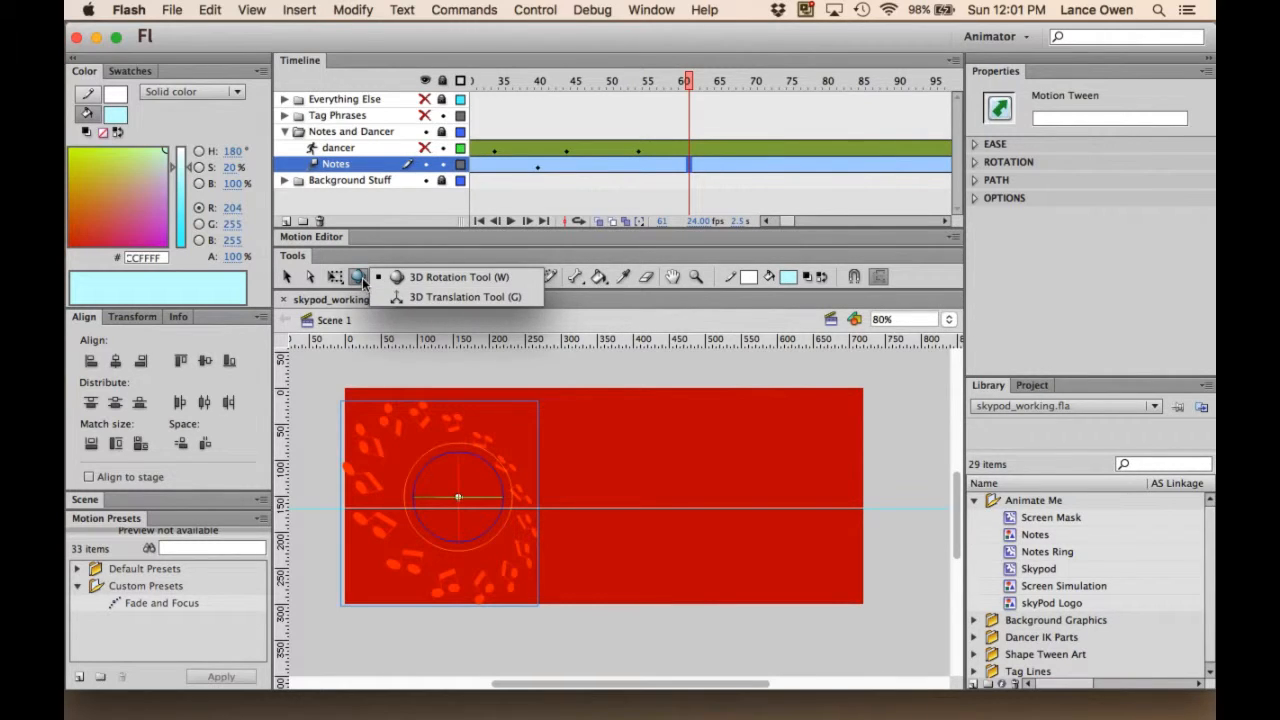
{"action": "left_click", "coordinate": [440, 297]}
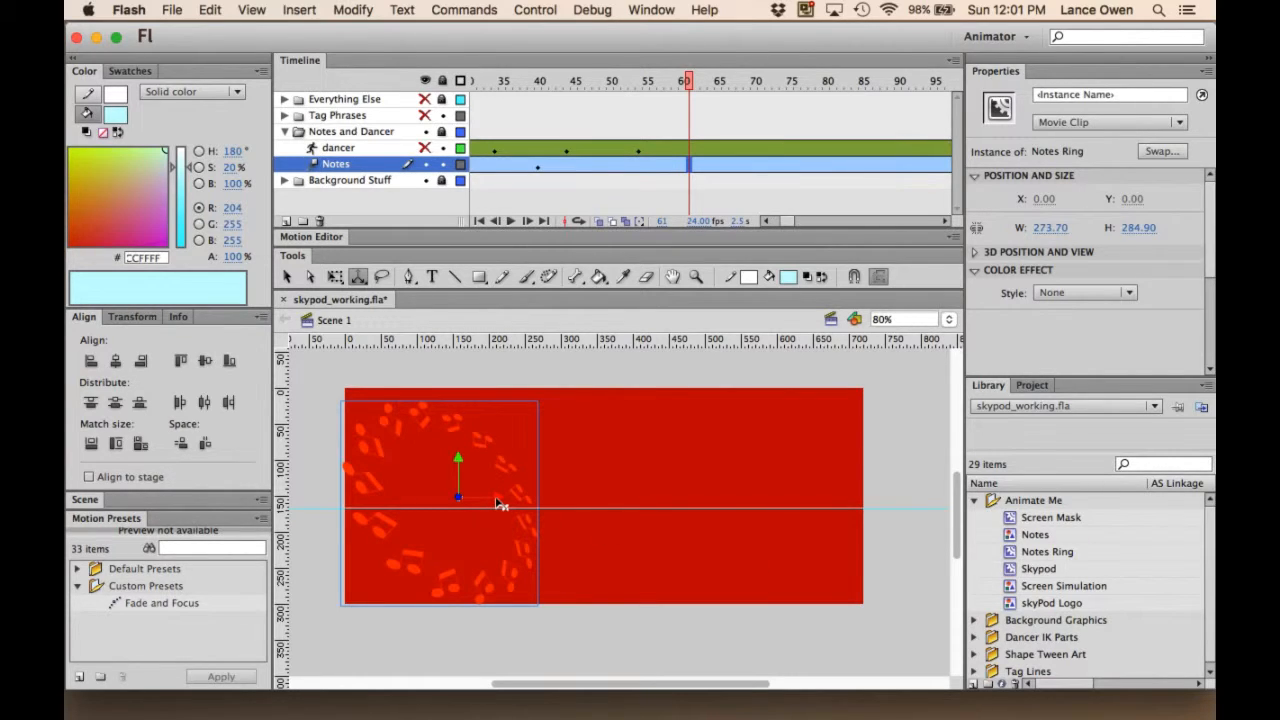
{"action": "left_click_drag", "start_coordinate": [500, 505], "coordinate": [848, 521]}
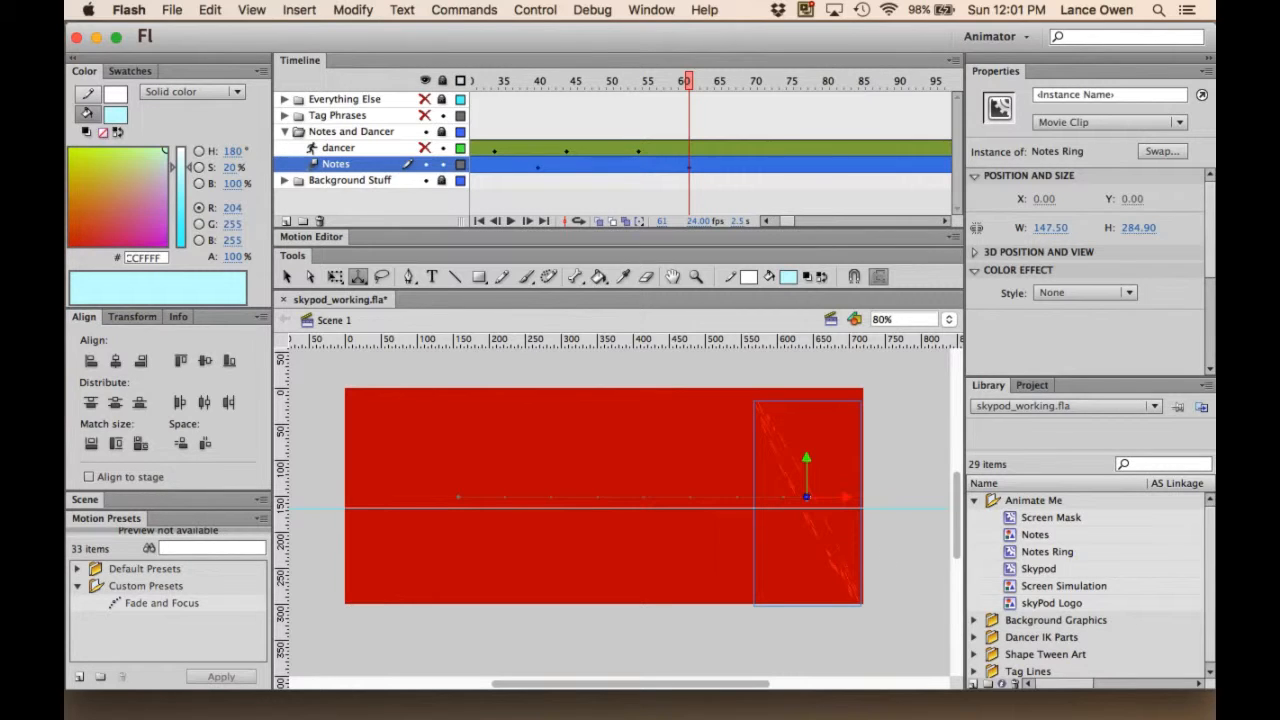
Step: Rotate the notes ring with the 3D Rotation tool at frame 81 so it opens to about 344 by 275 px
{"action": "left_click", "coordinate": [833, 167]}
{"action": "left_click", "coordinate": [824, 186]}
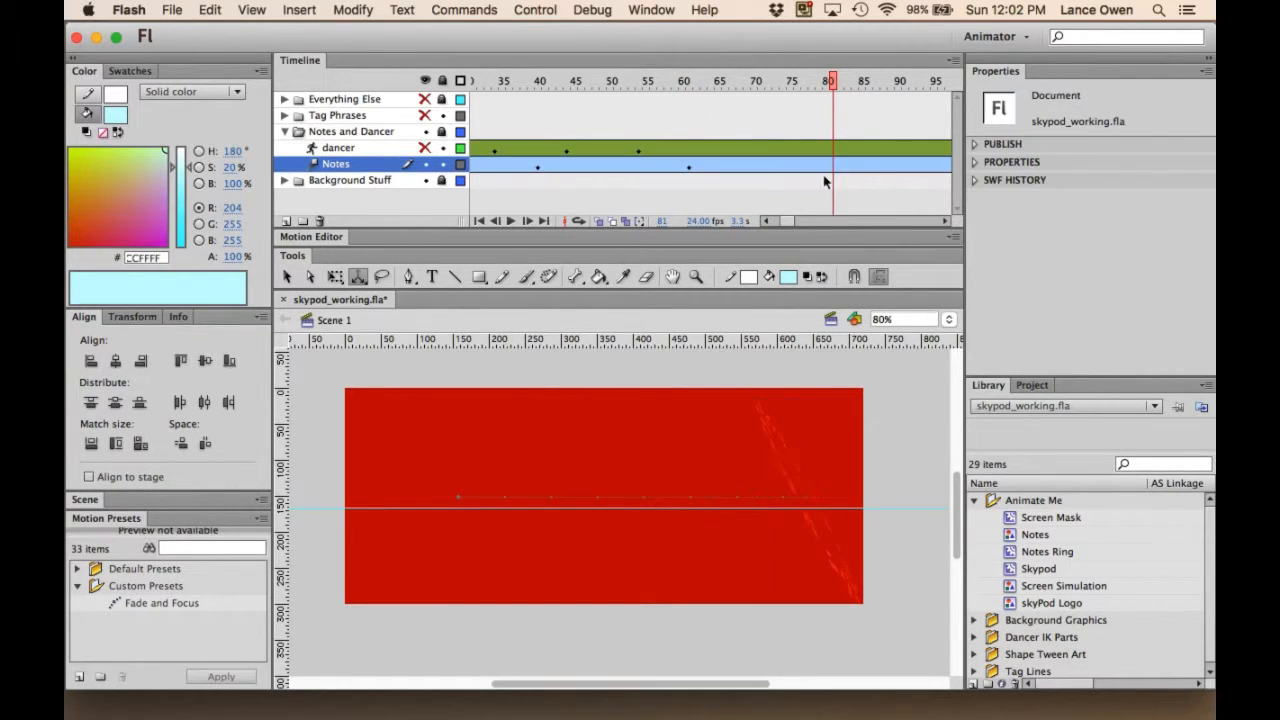
{"action": "left_click", "coordinate": [830, 165]}
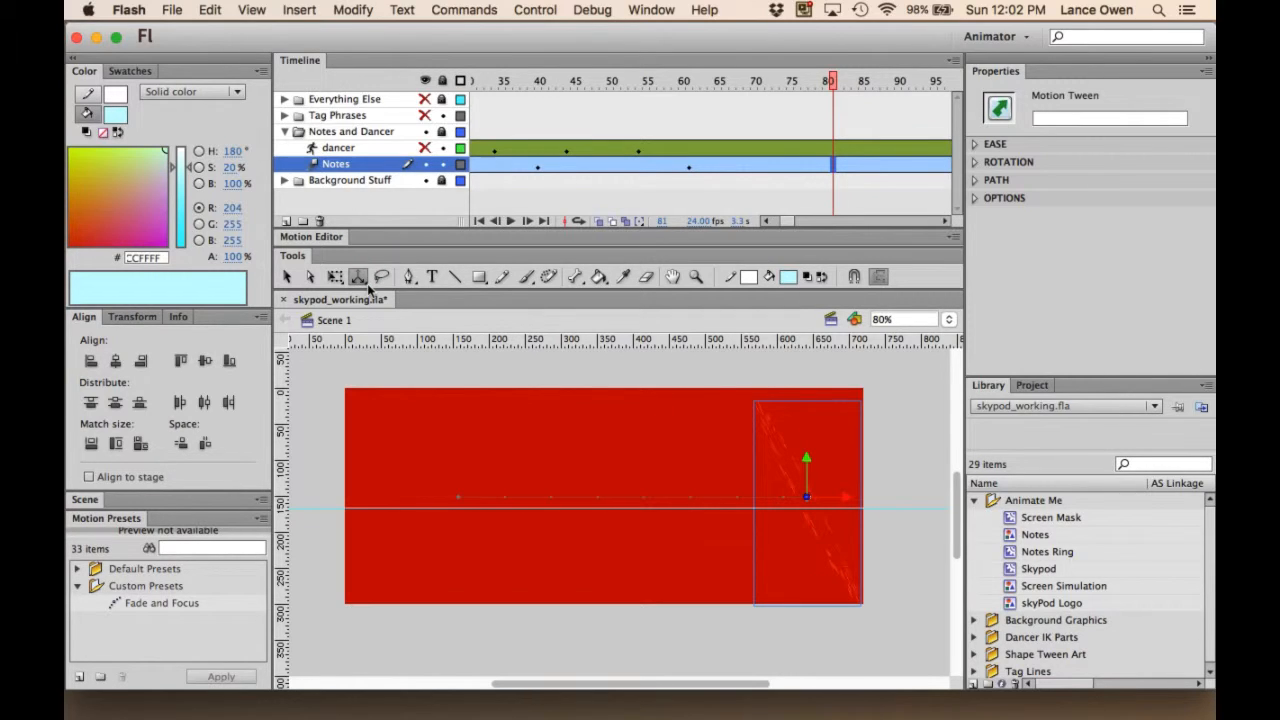
{"action": "left_click_drag", "start_coordinate": [362, 284], "coordinate": [430, 282]}
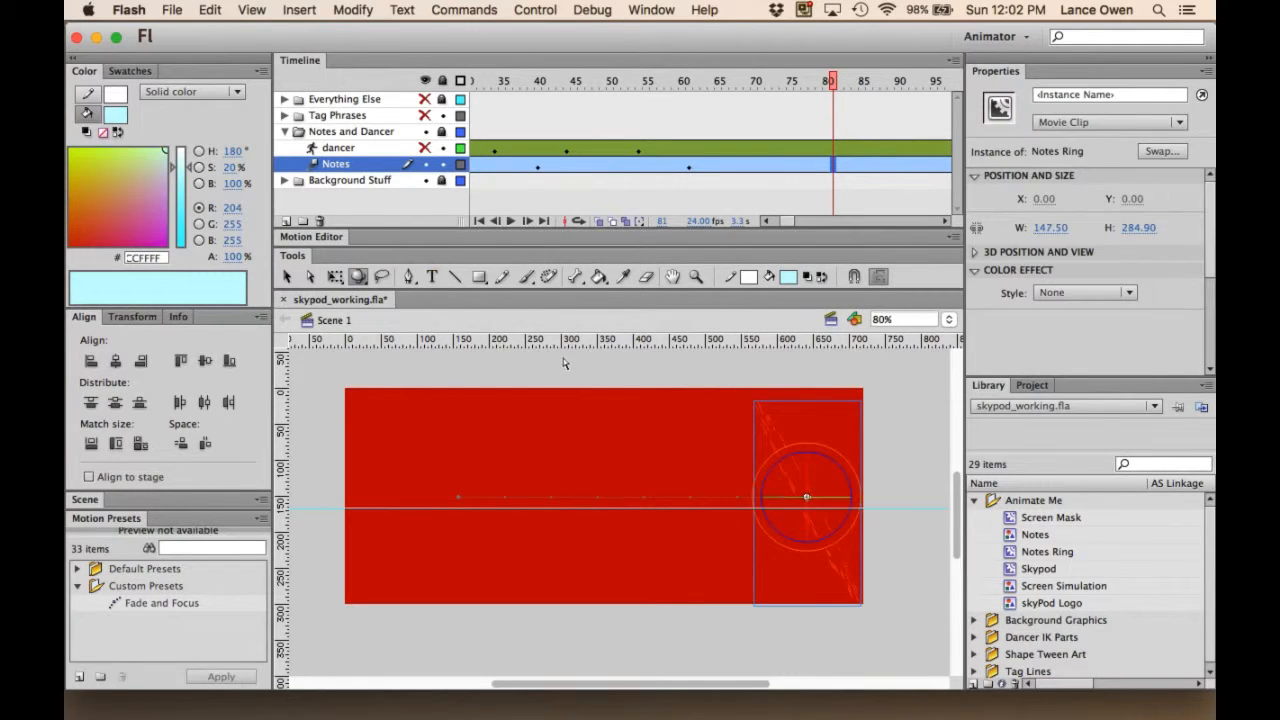
{"action": "mouse_move", "coordinate": [786, 470]}
{"action": "left_mouse_down"}
{"action": "mouse_move", "coordinate": [840, 503]}
{"action": "mouse_move", "coordinate": [827, 524]}
{"action": "left_mouse_up"}
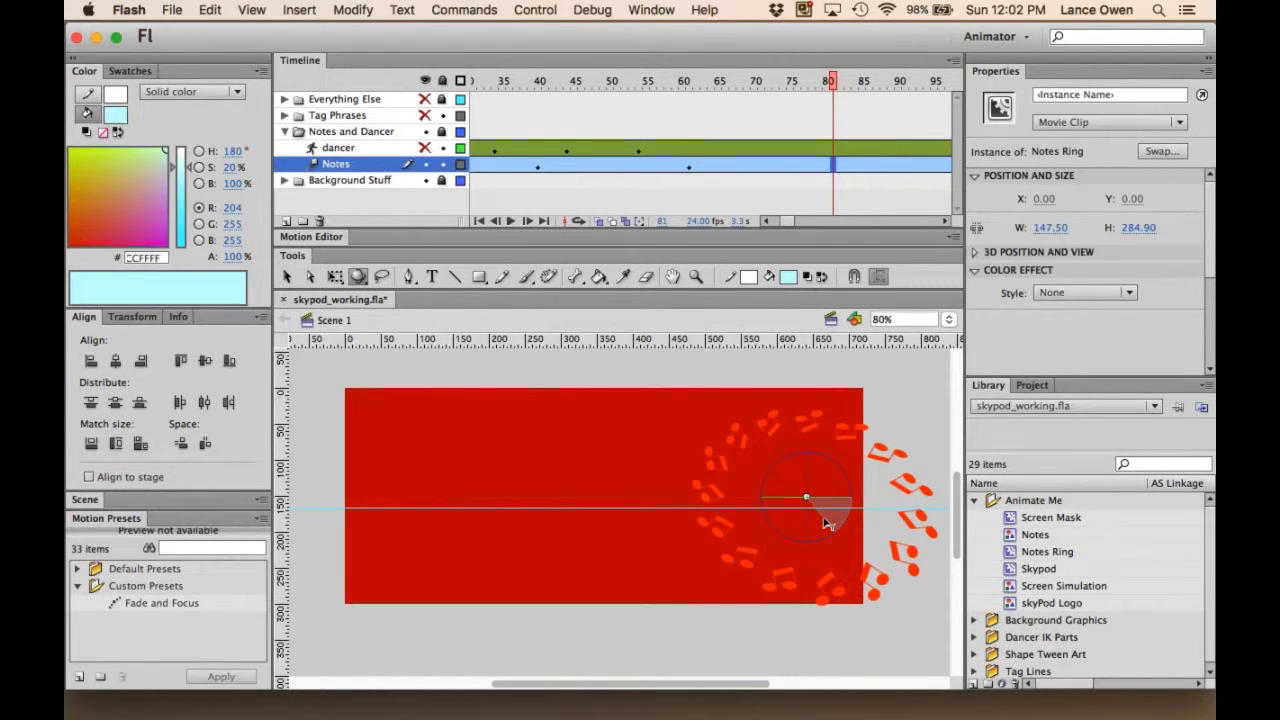
{"action": "left_click_drag", "start_coordinate": [827, 524], "coordinate": [823, 519]}
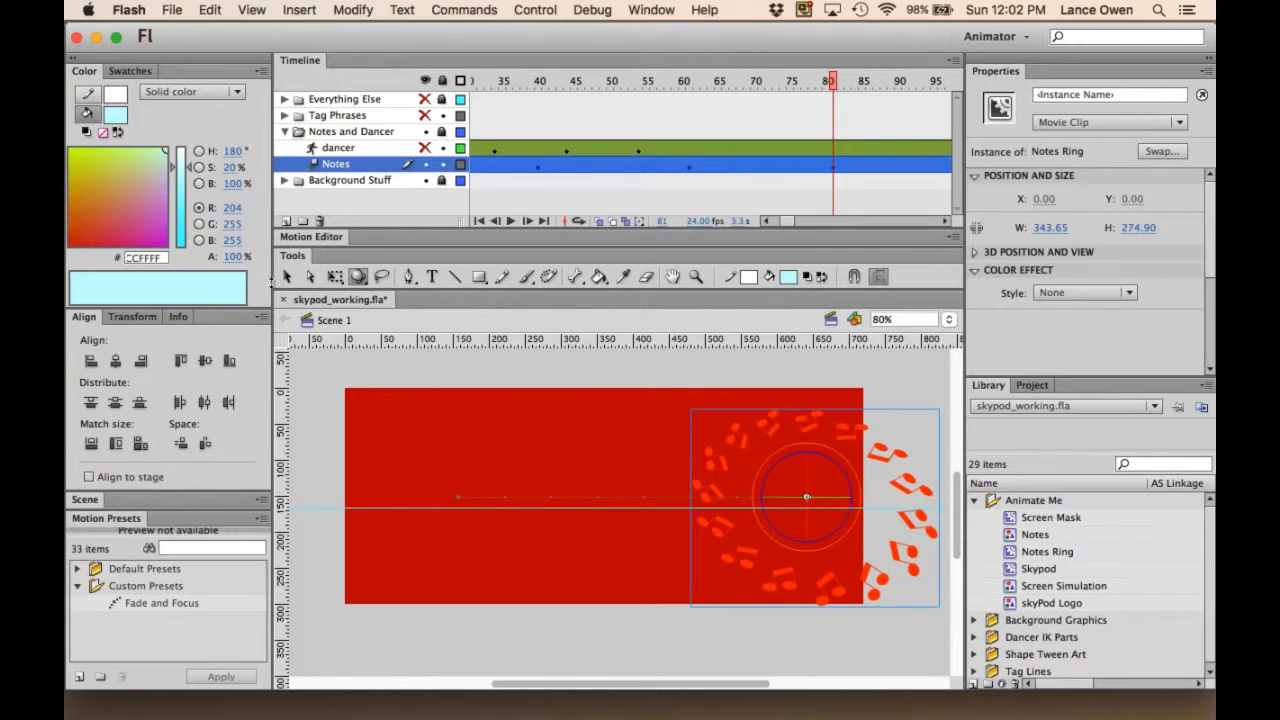
Step: Push the notes ring back in depth at frame 81 with the 3D Translation tool, shrinking it to about 271 by 225 px
{"action": "left_click_drag", "start_coordinate": [359, 281], "coordinate": [410, 294]}
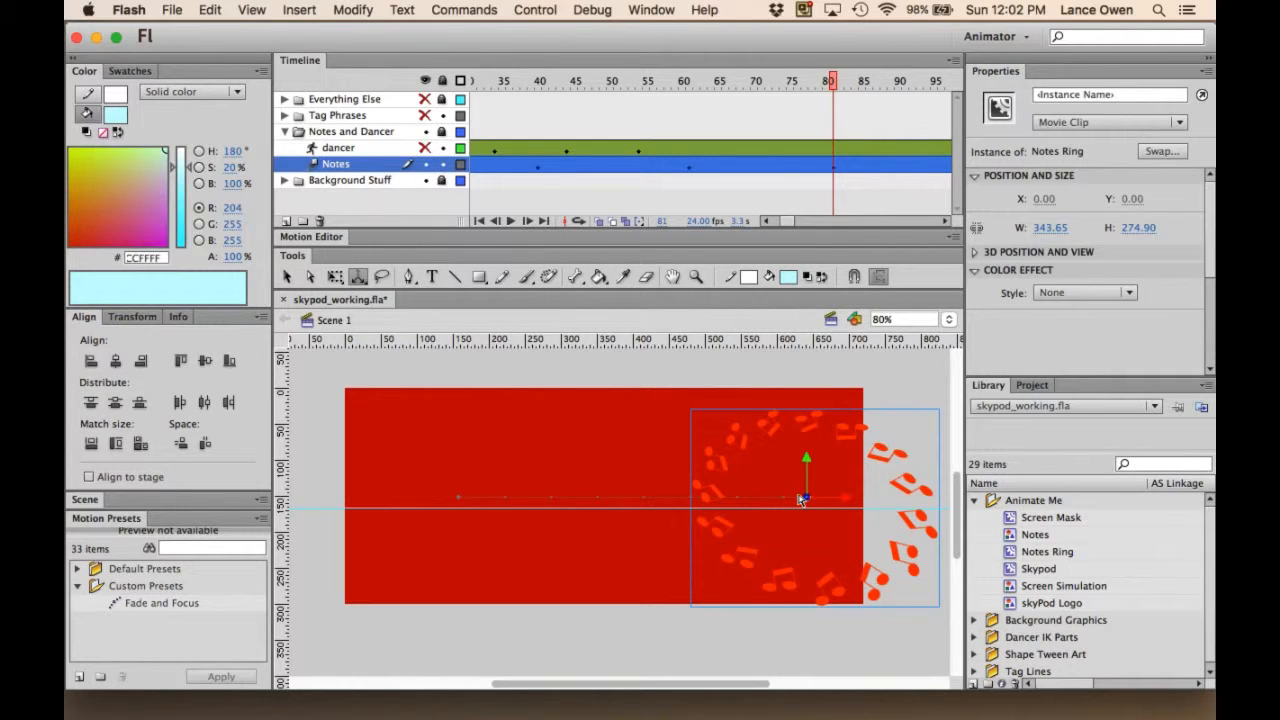
{"action": "left_click_drag", "start_coordinate": [810, 500], "coordinate": [768, 418]}
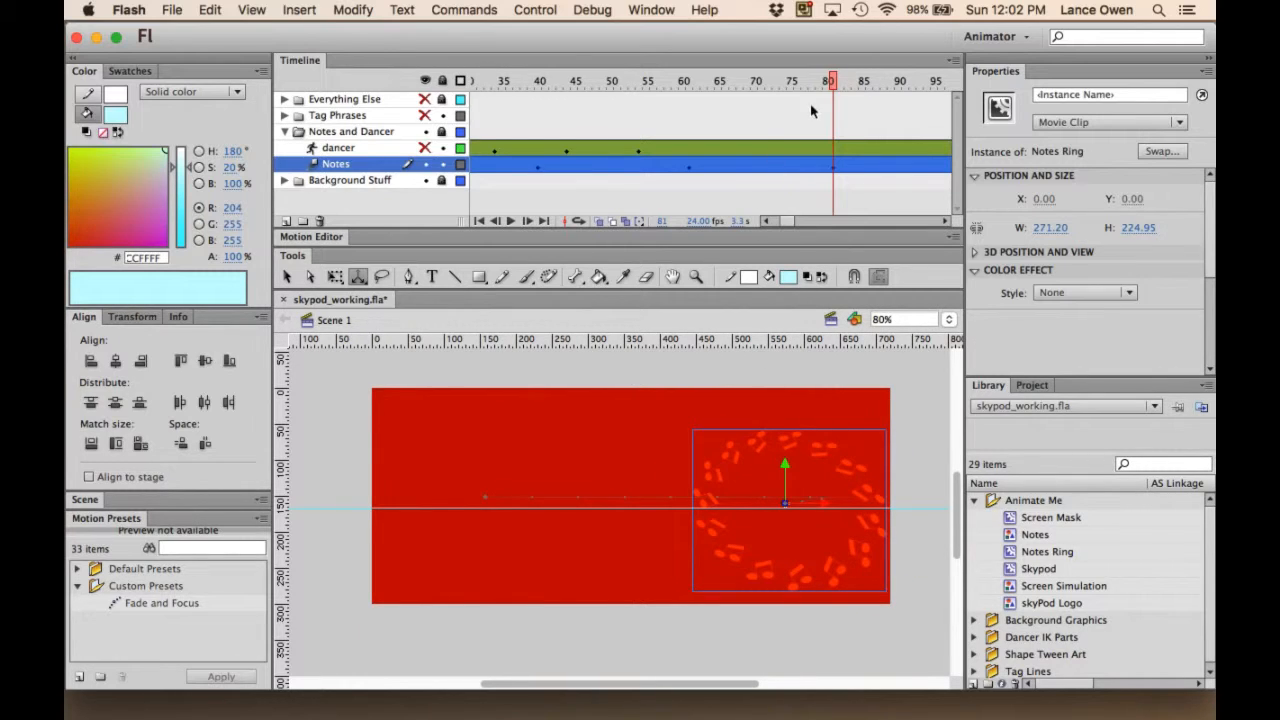
Step: Return to frame 1 and play the timeline to preview the notes ring's 3D animation
{"action": "left_click_drag", "start_coordinate": [831, 80], "coordinate": [278, 178]}
{"action": "left_click_drag", "start_coordinate": [466, 80], "coordinate": [119, 132]}
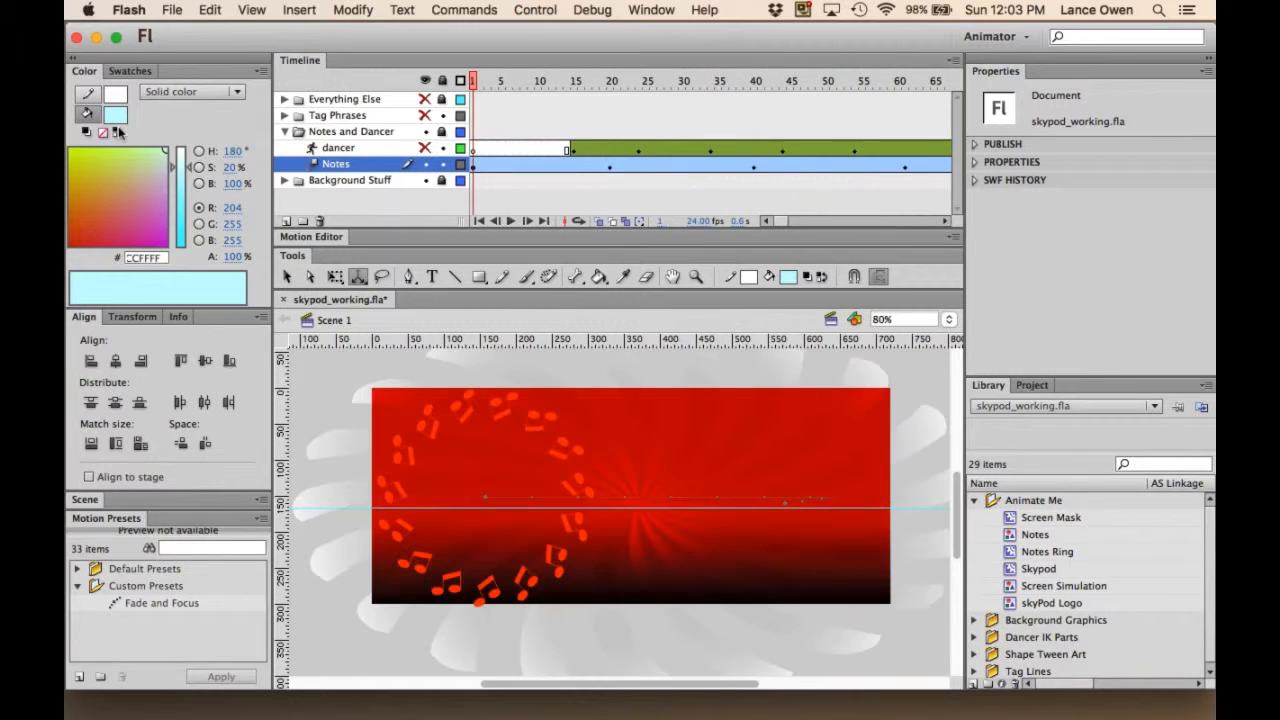
{"action": "left_click", "coordinate": [509, 221]}
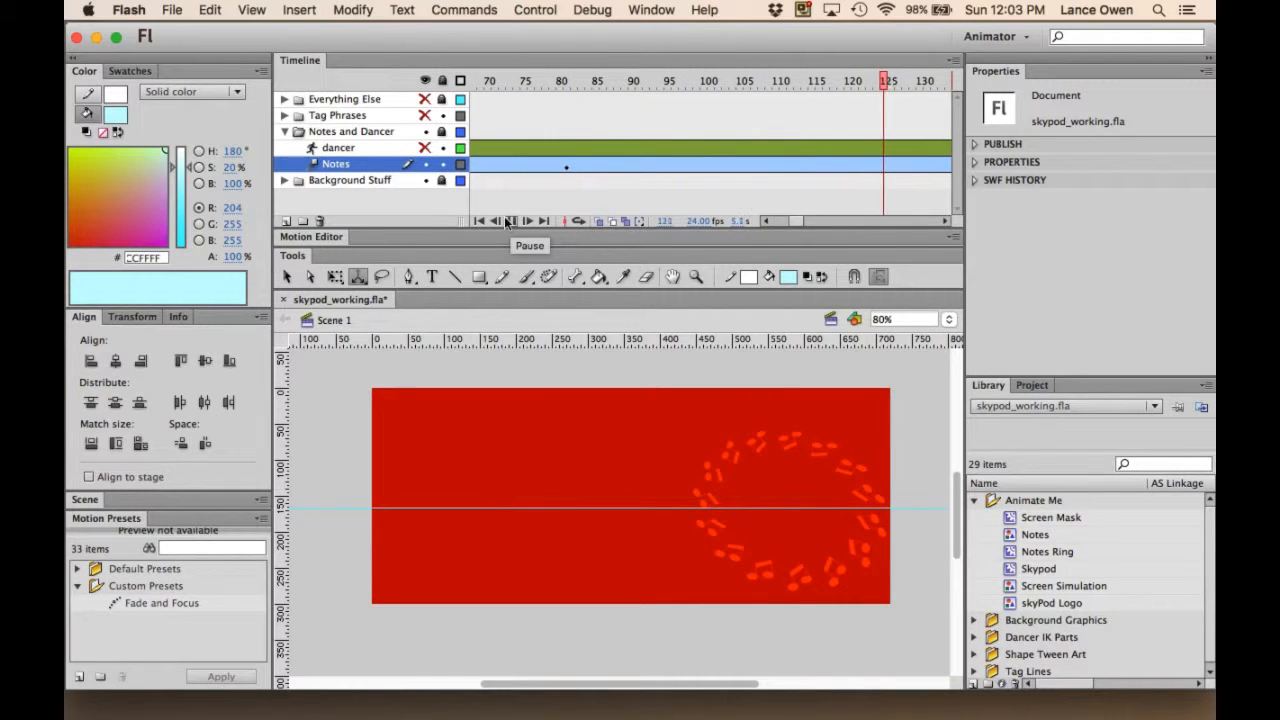
{"action": "left_click", "coordinate": [405, 164]}
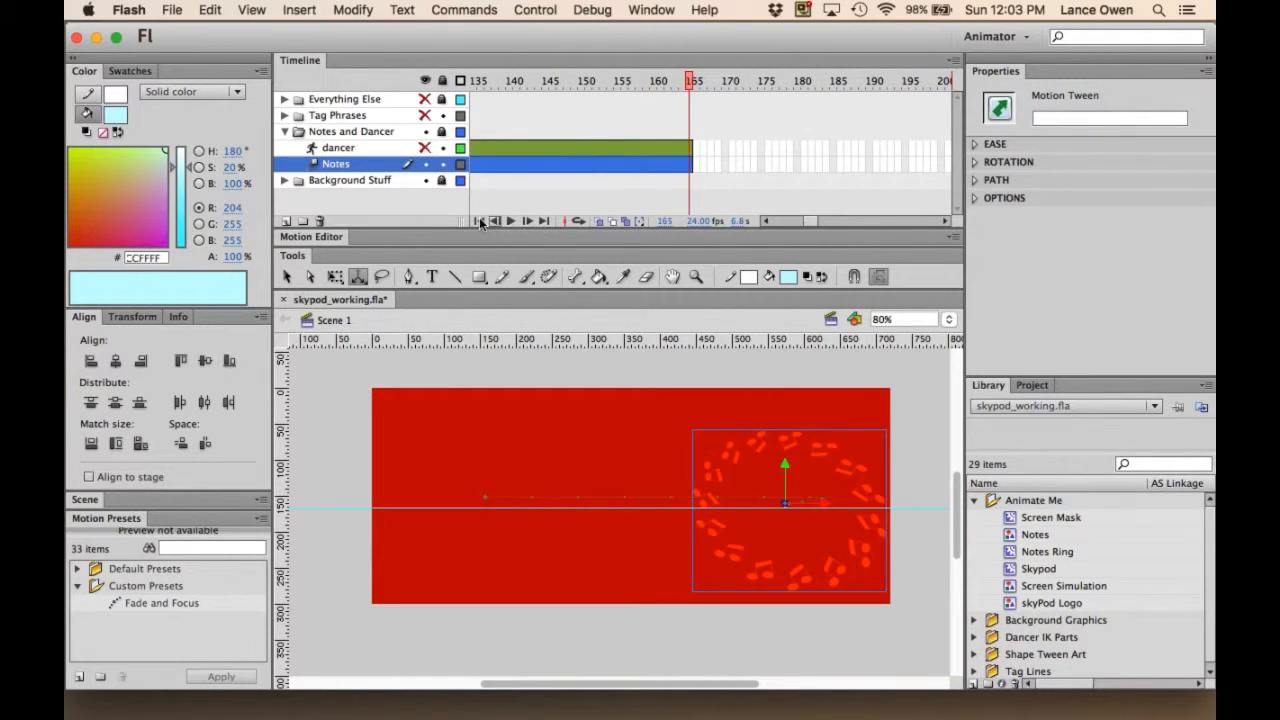
Step: Show the dancer layer and the Tag Phrases and Everything Else folders again, and play the full animation from frame 1
{"action": "left_click", "coordinate": [424, 147]}
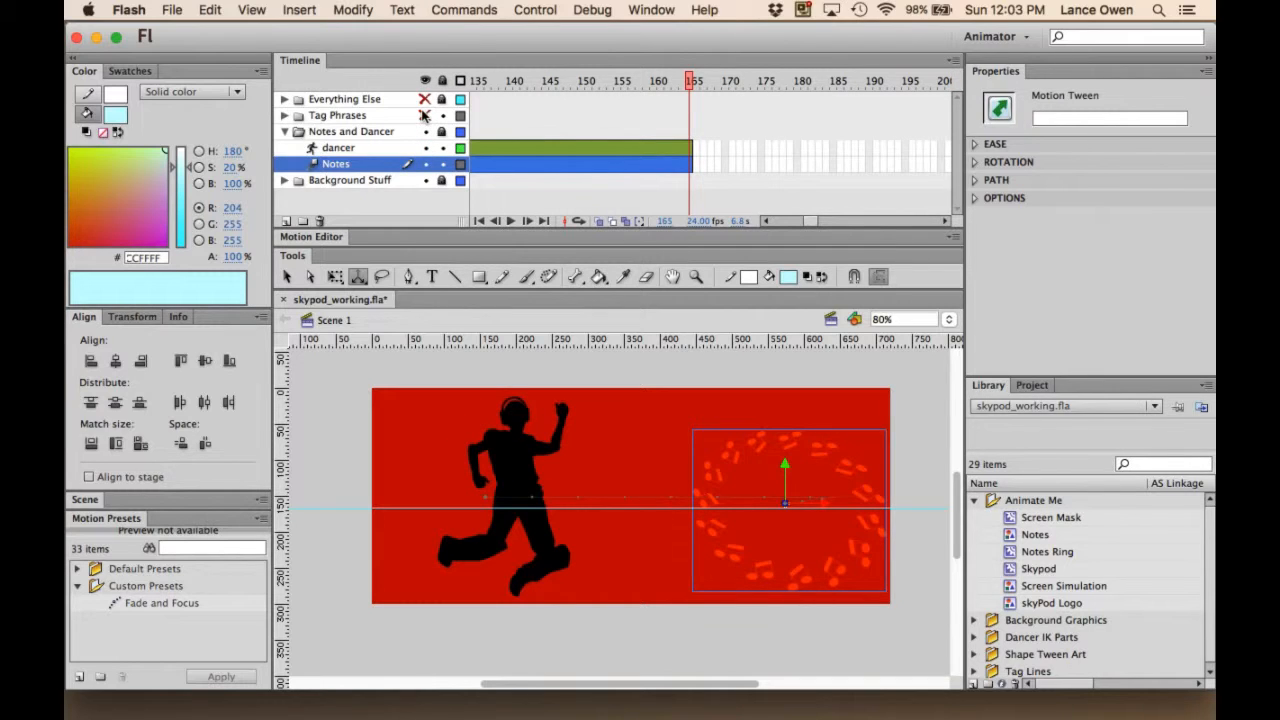
{"action": "left_click", "coordinate": [424, 115]}
{"action": "left_click", "coordinate": [424, 99]}
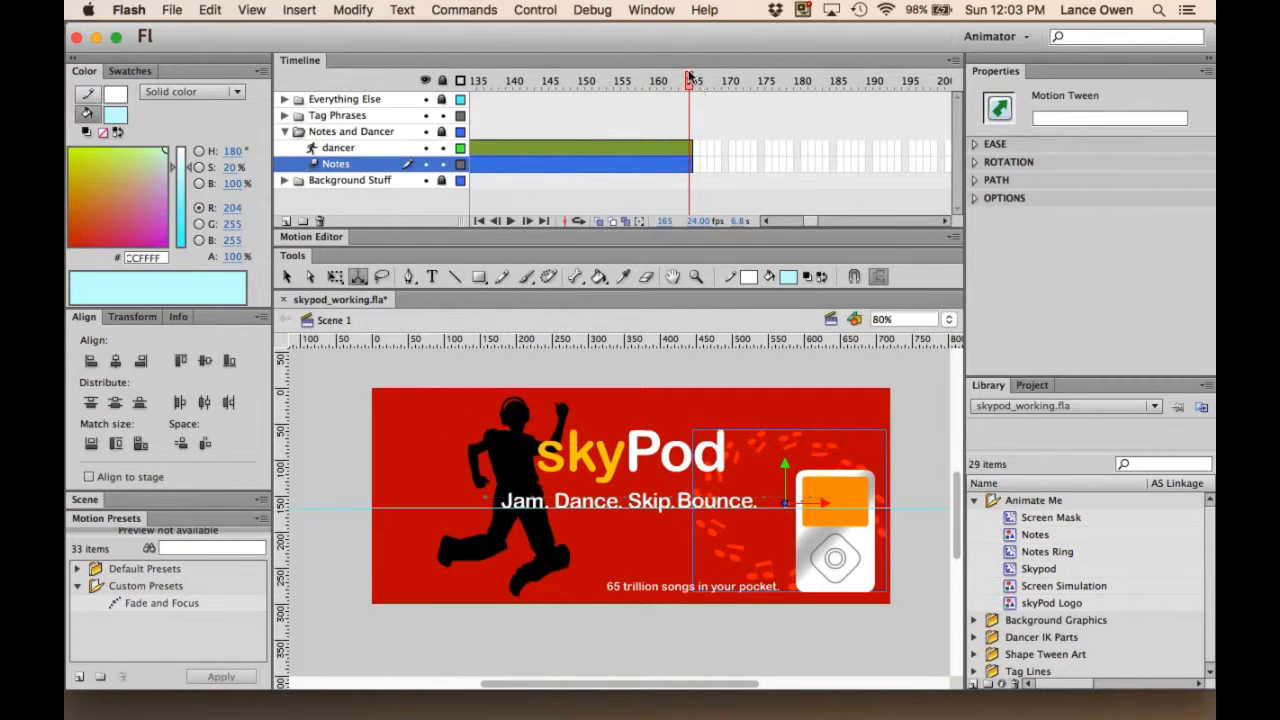
{"action": "left_click", "coordinate": [479, 220]}
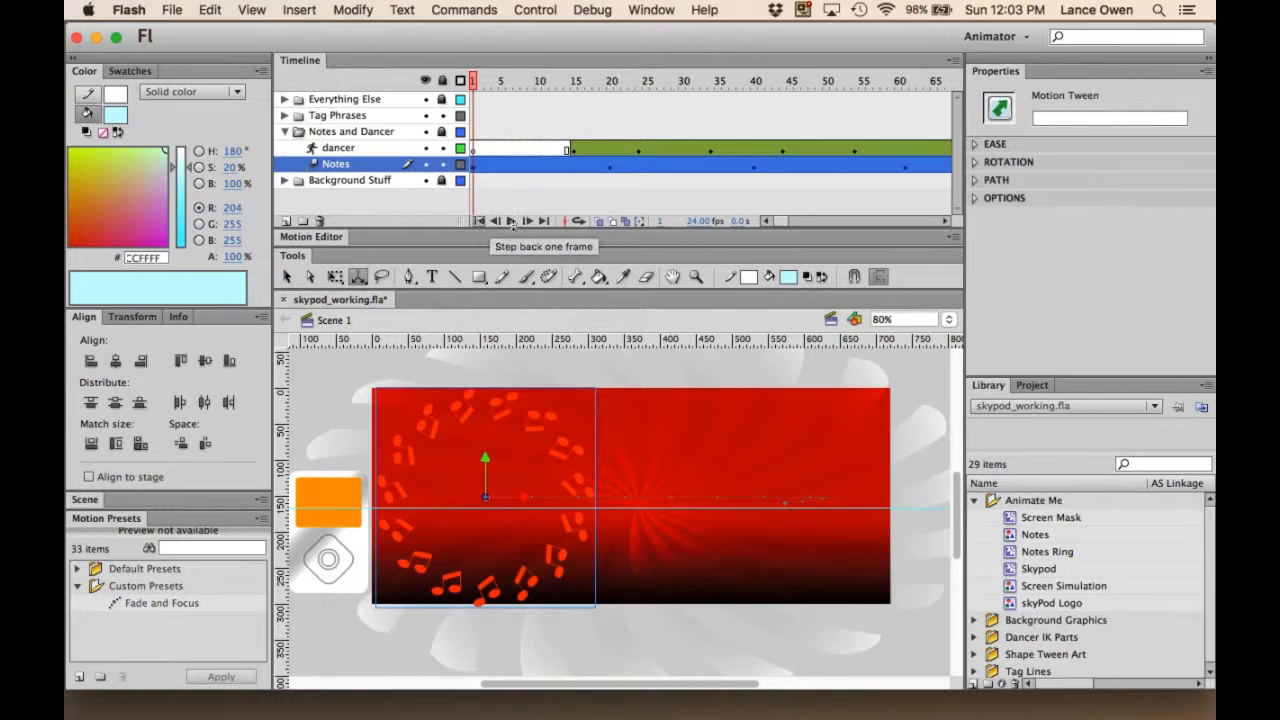
{"action": "left_click", "coordinate": [509, 221]}
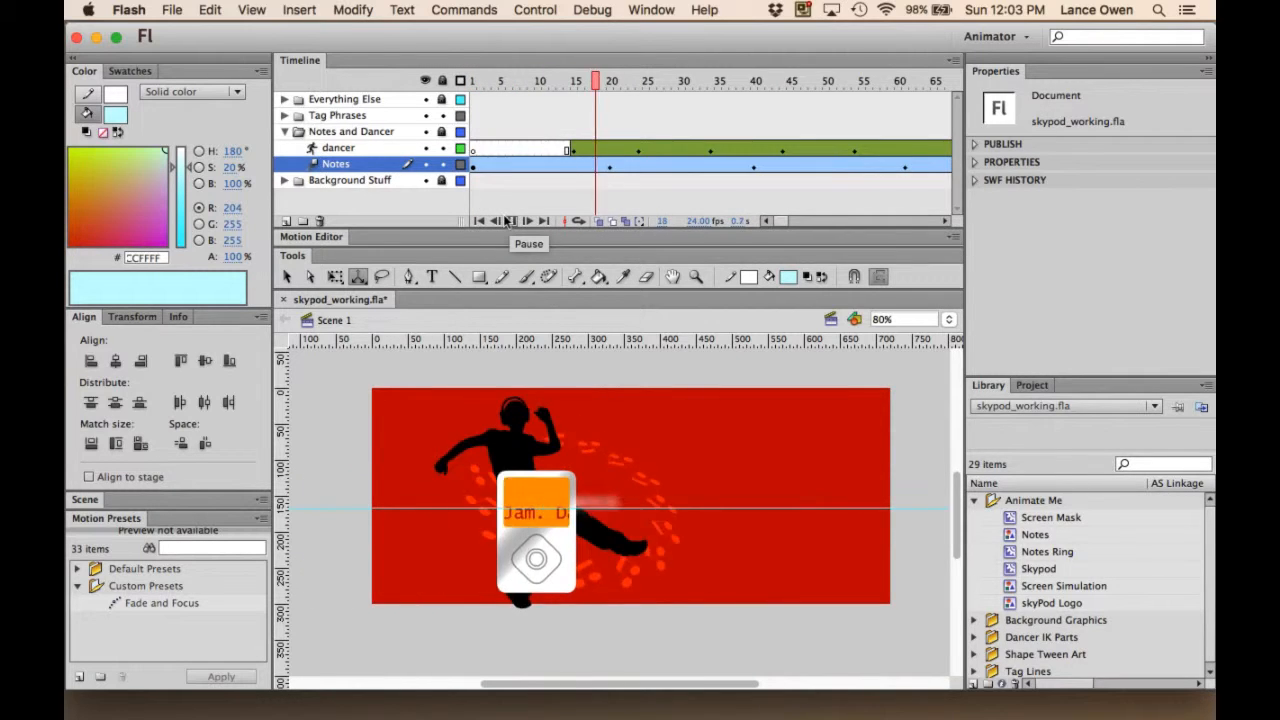